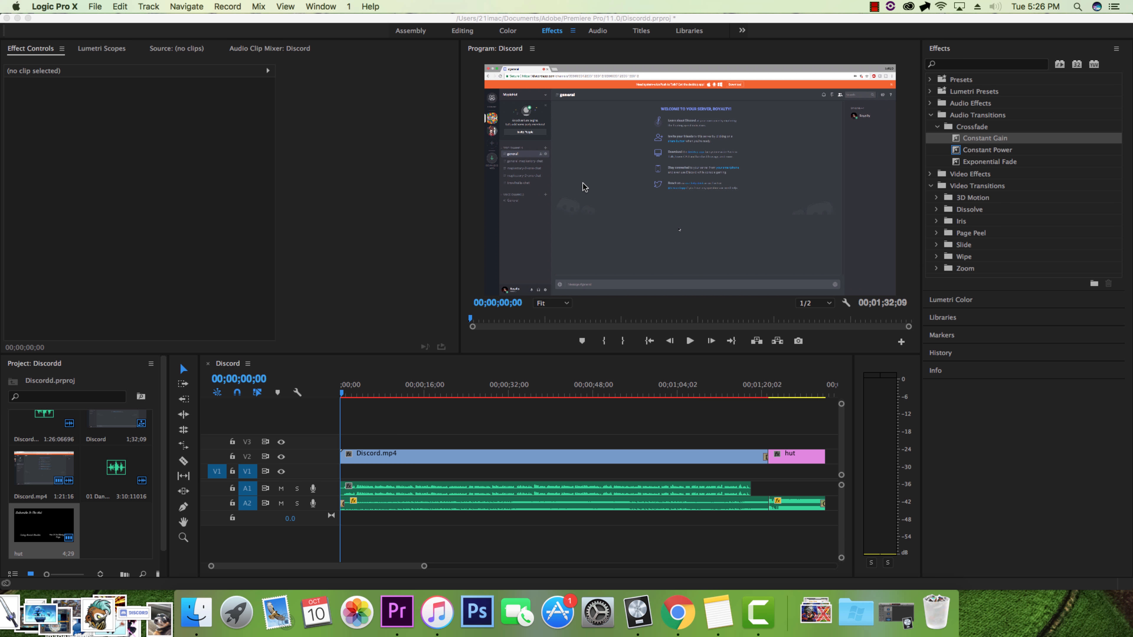
pyautogui.click(563, 425)
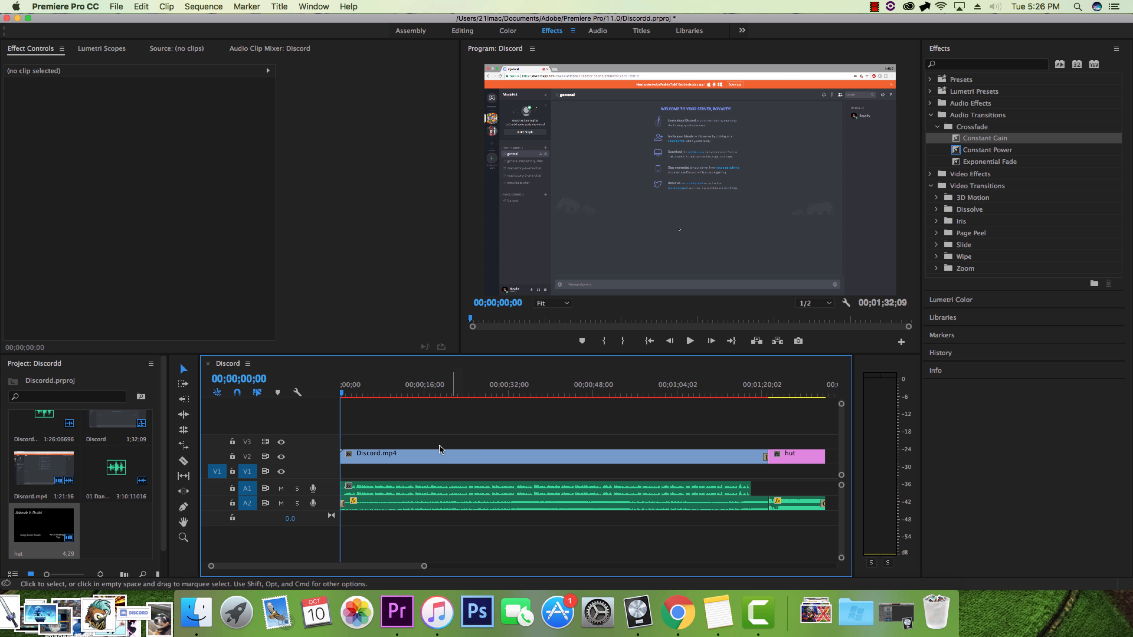
pyautogui.click(452, 454)
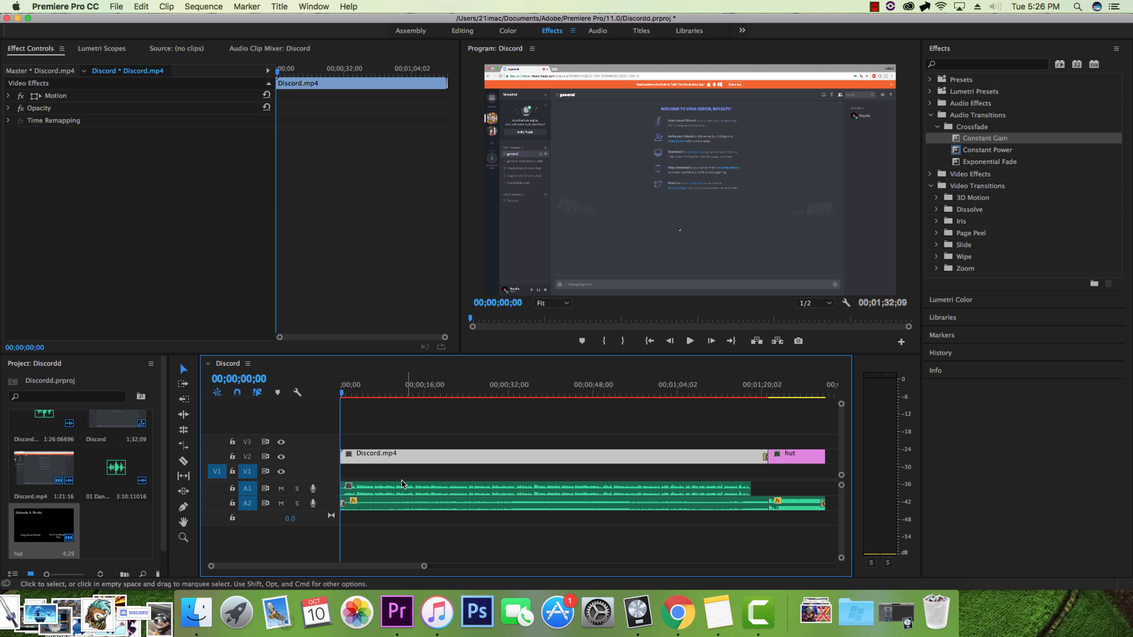
pyautogui.click(407, 473)
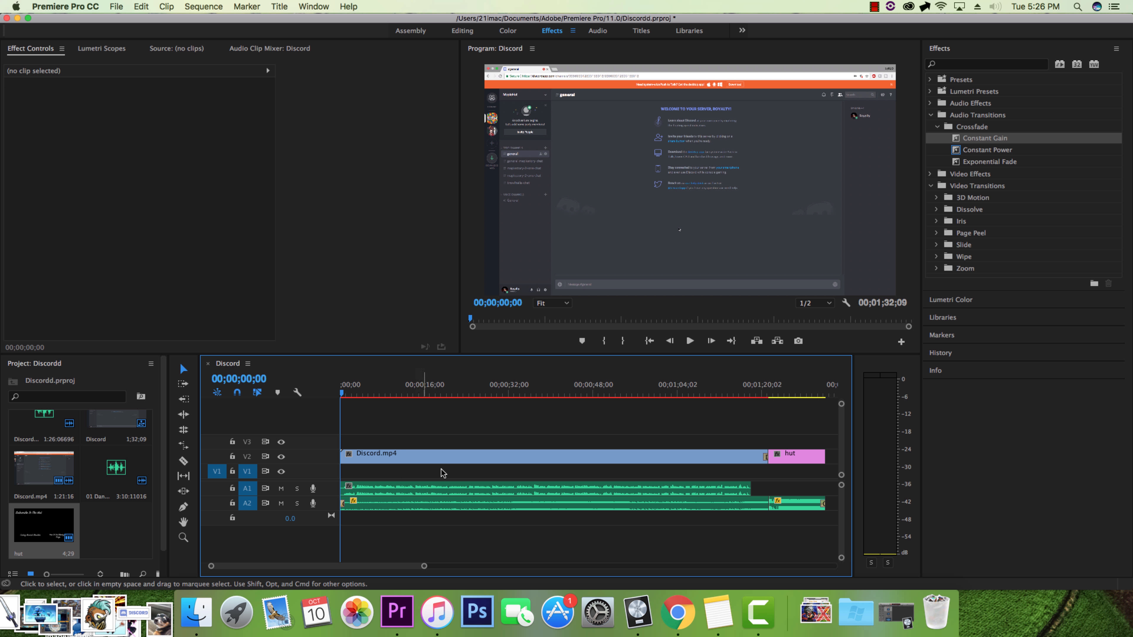
pyautogui.click(455, 463)
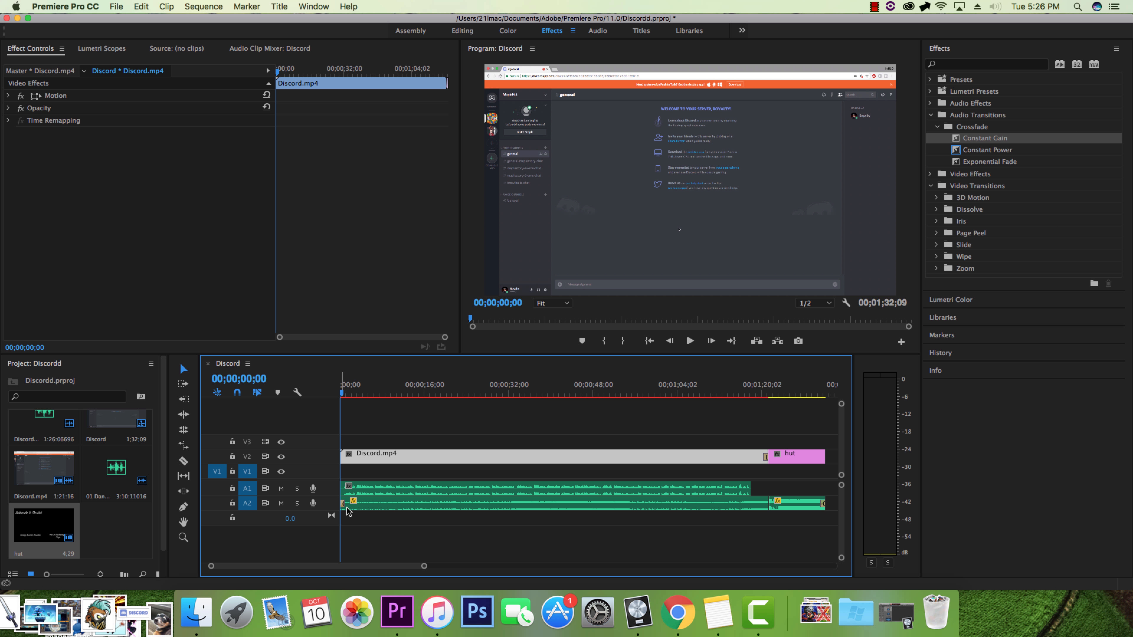
pyautogui.click(478, 432)
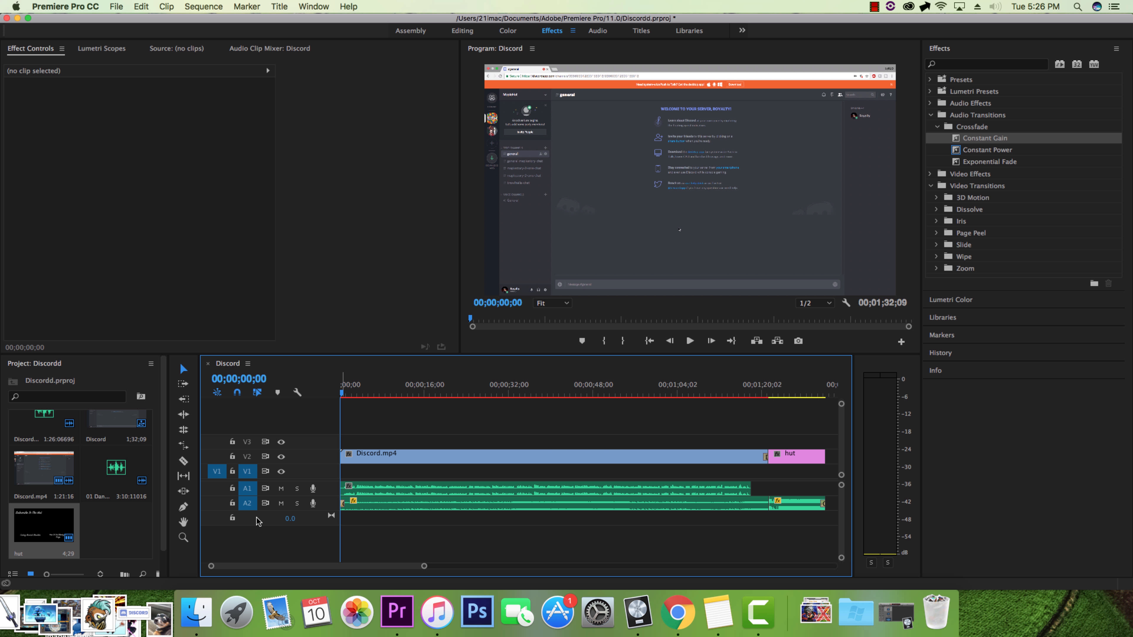
# Make audio track A2 slightly taller in the timeline
pyautogui.moveTo(265, 511); pyautogui.dragTo(271, 517)
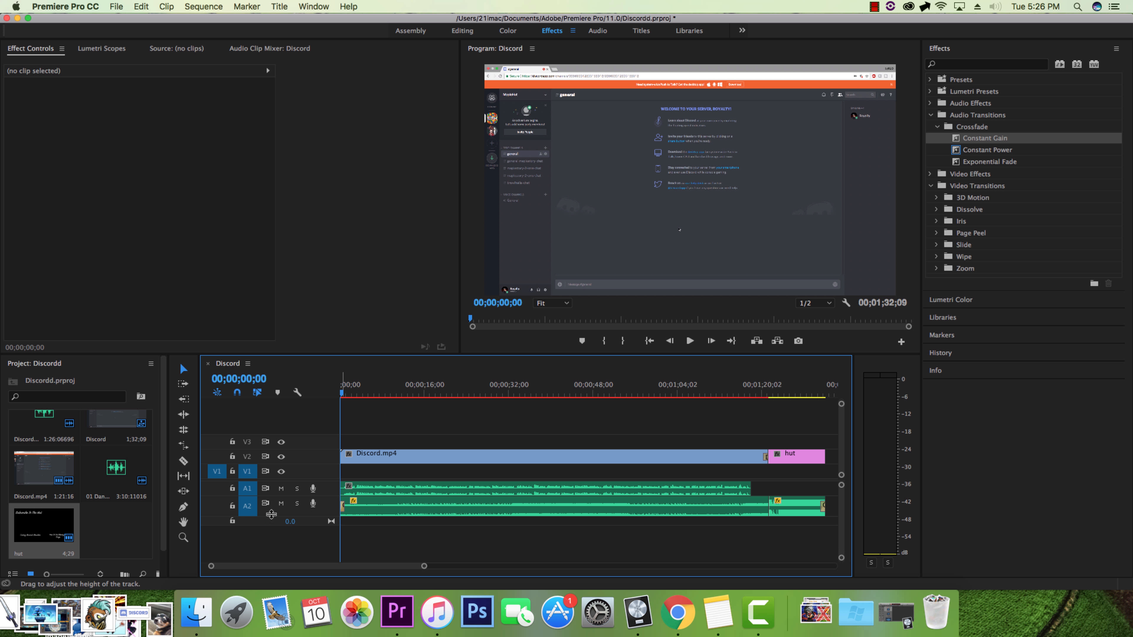
pyautogui.rightClick(282, 514)
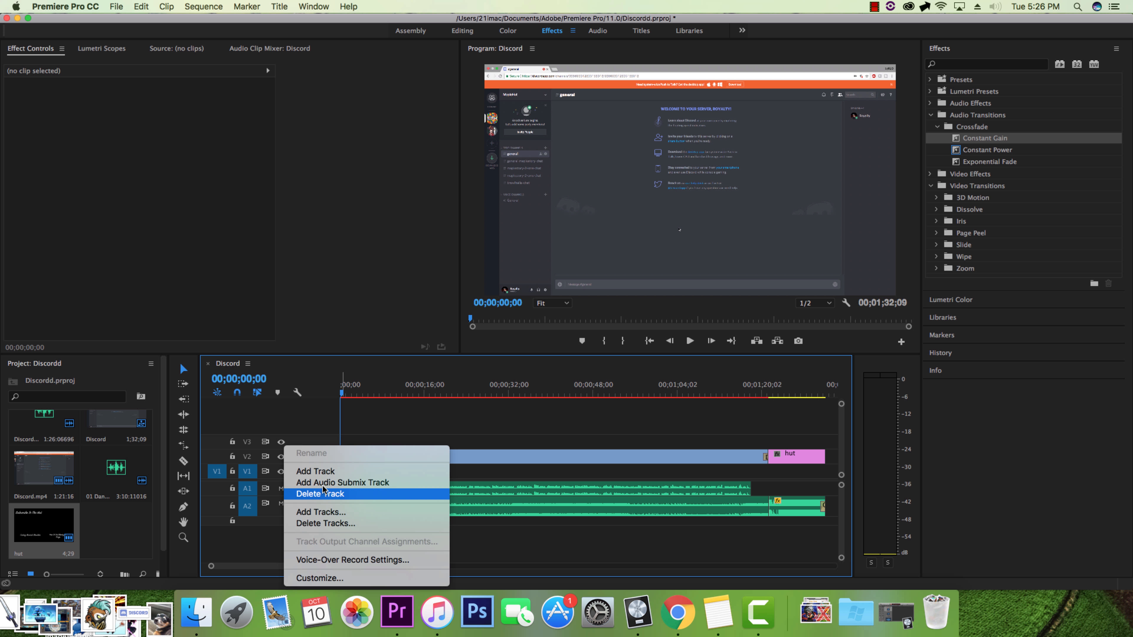
pyautogui.click(323, 424)
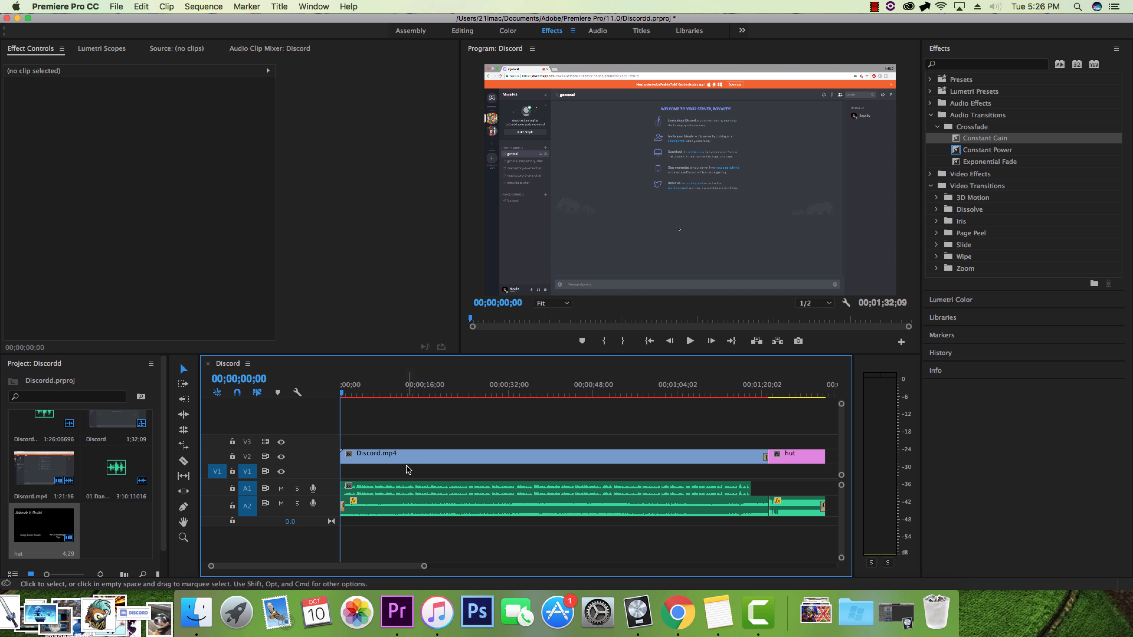
pyautogui.click(423, 456)
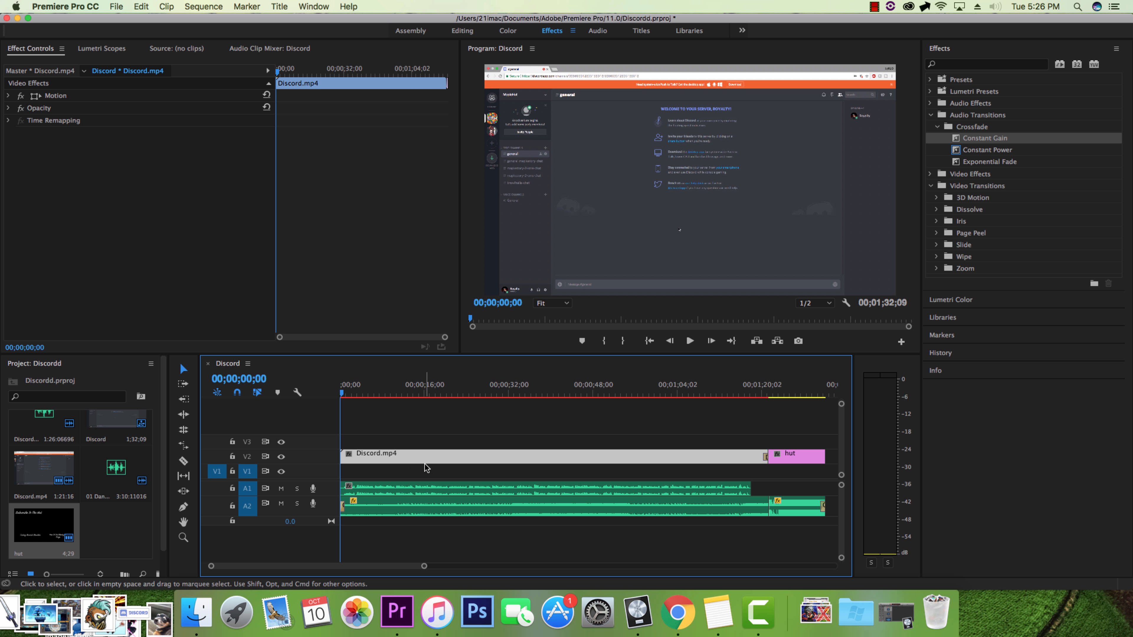
pyautogui.click(417, 474)
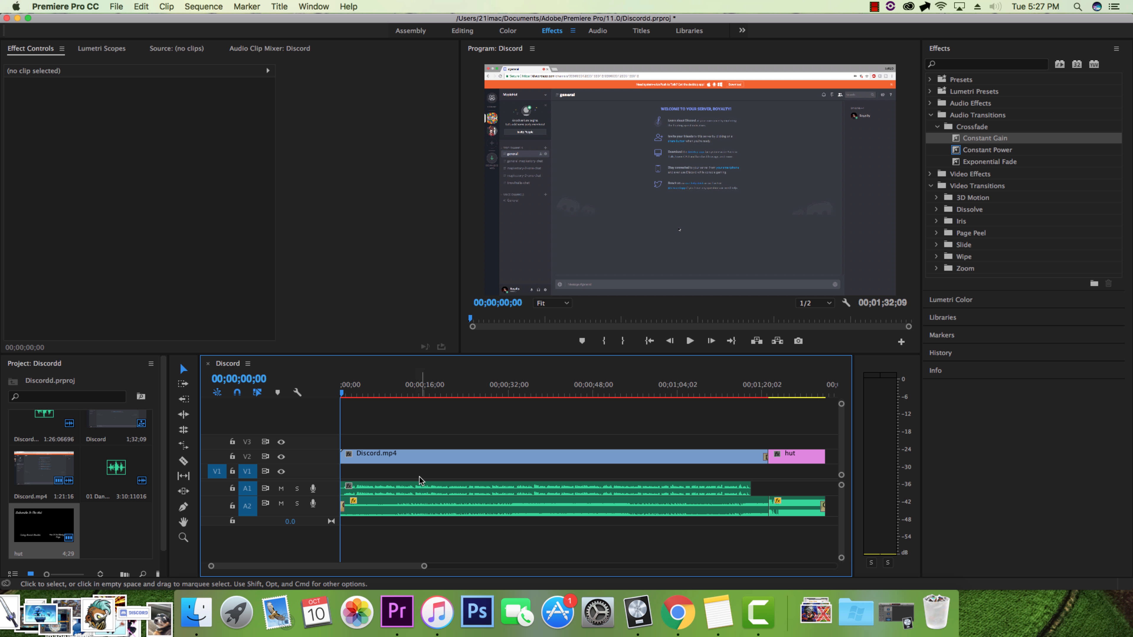
pyautogui.click(396, 489)
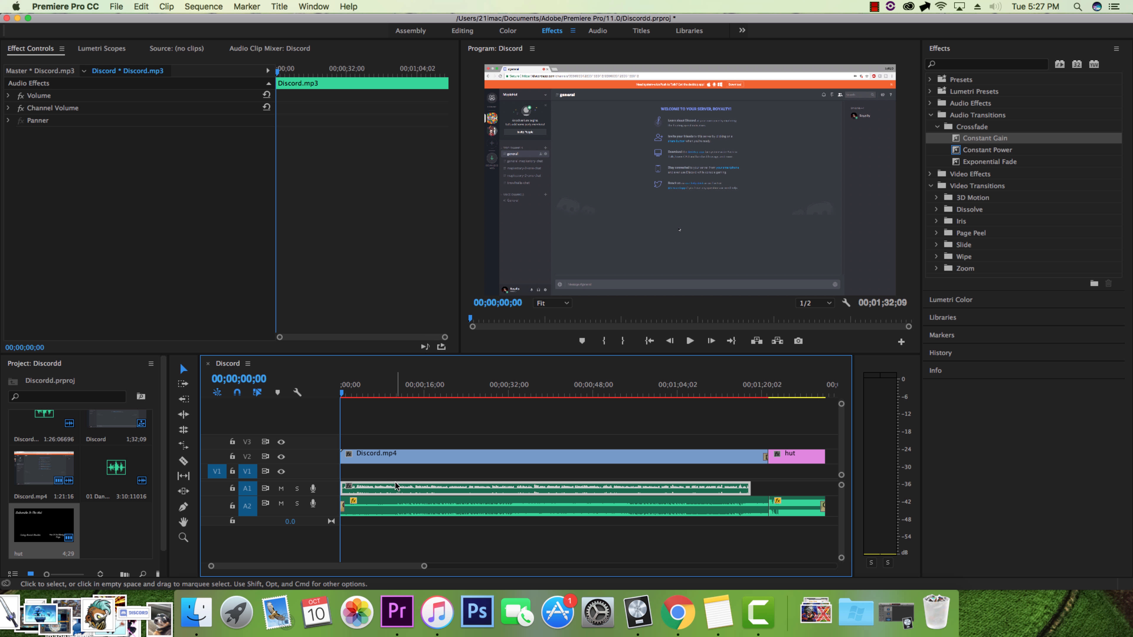
pyautogui.rightClick(396, 489)
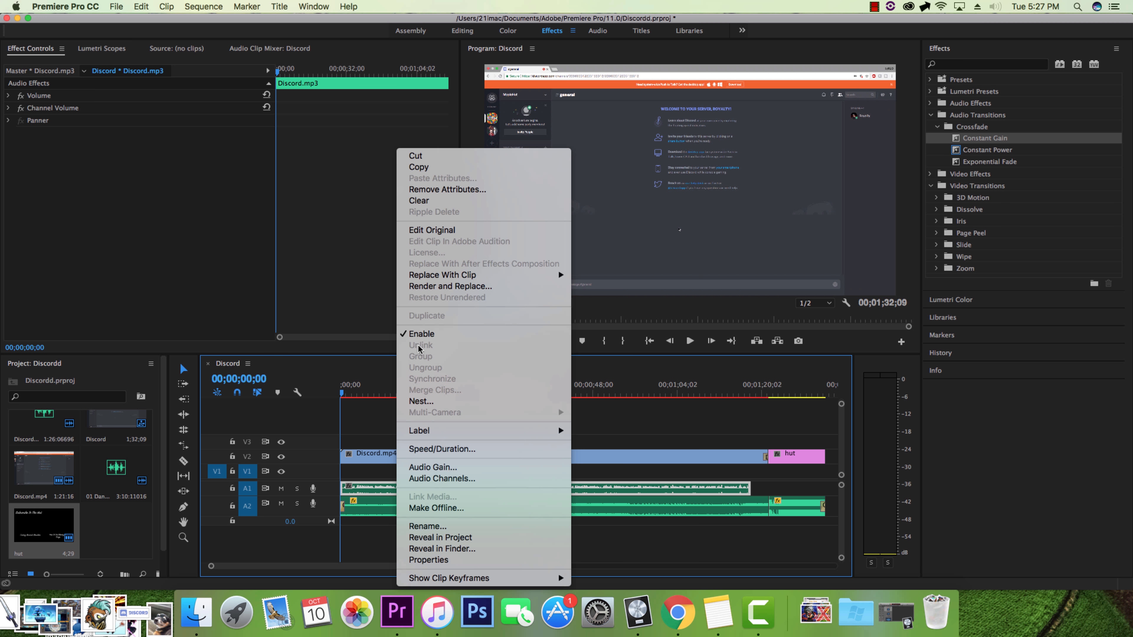
pyautogui.click(388, 414)
pyautogui.click(388, 455)
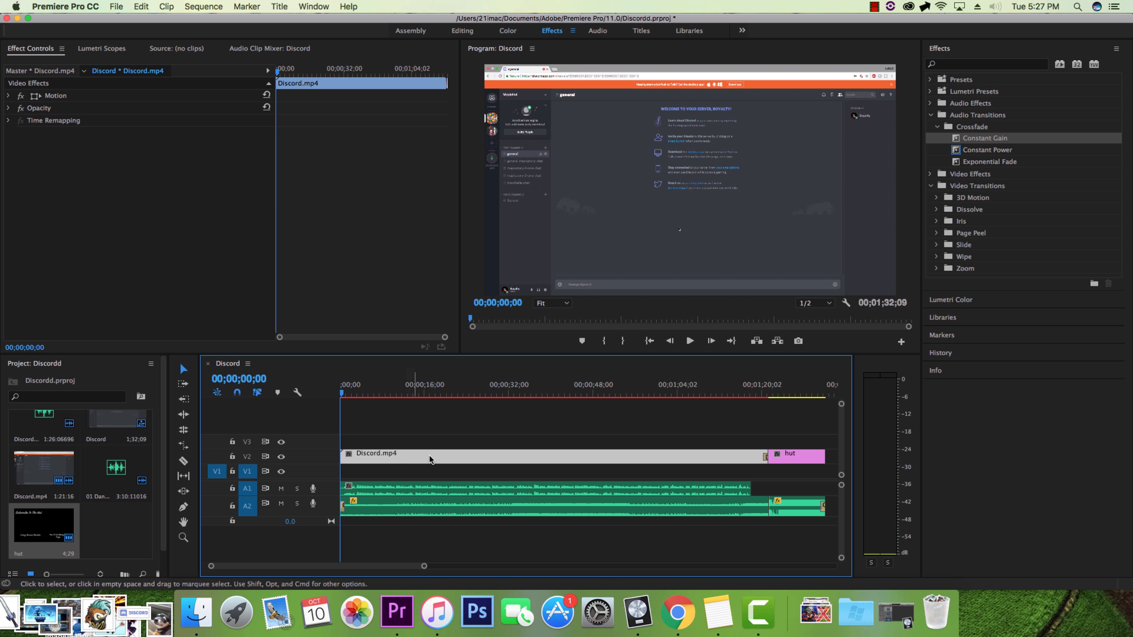
pyautogui.click(421, 473)
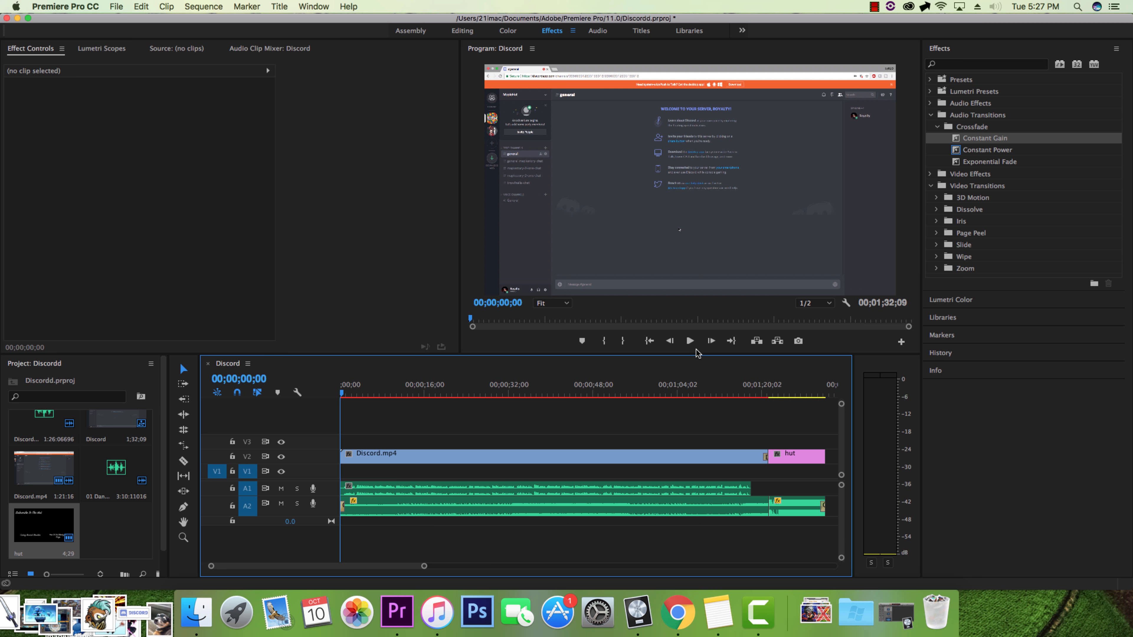
# Mute audio track A2 and play the start of the sequence briefly to hear A1 alone
pyautogui.click(475, 507)
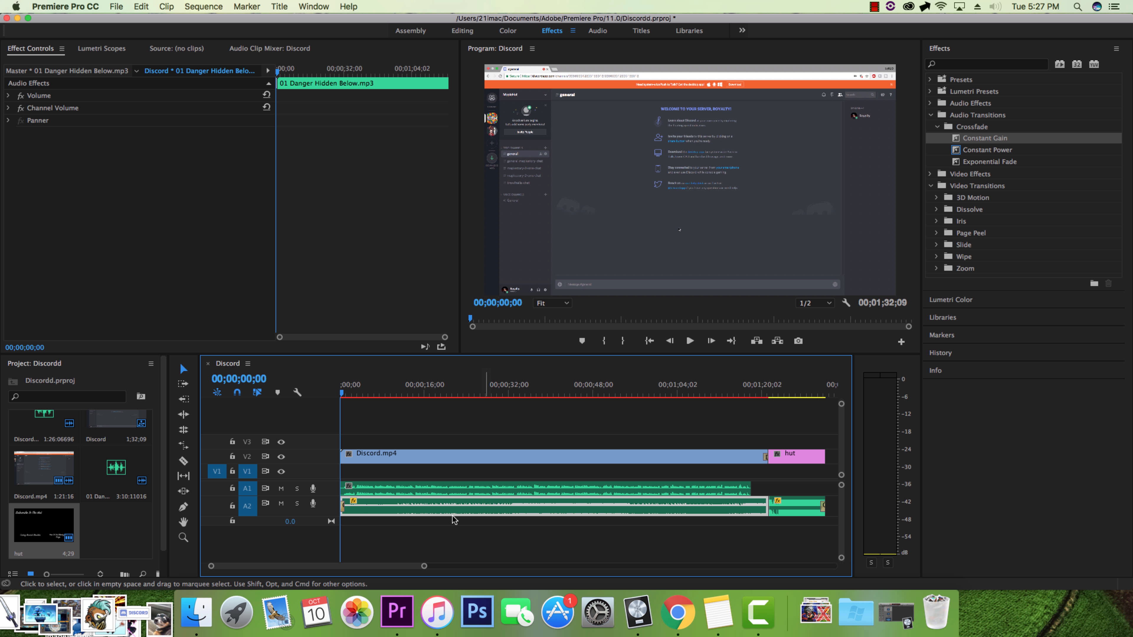
pyautogui.click(281, 505)
pyautogui.press('space')
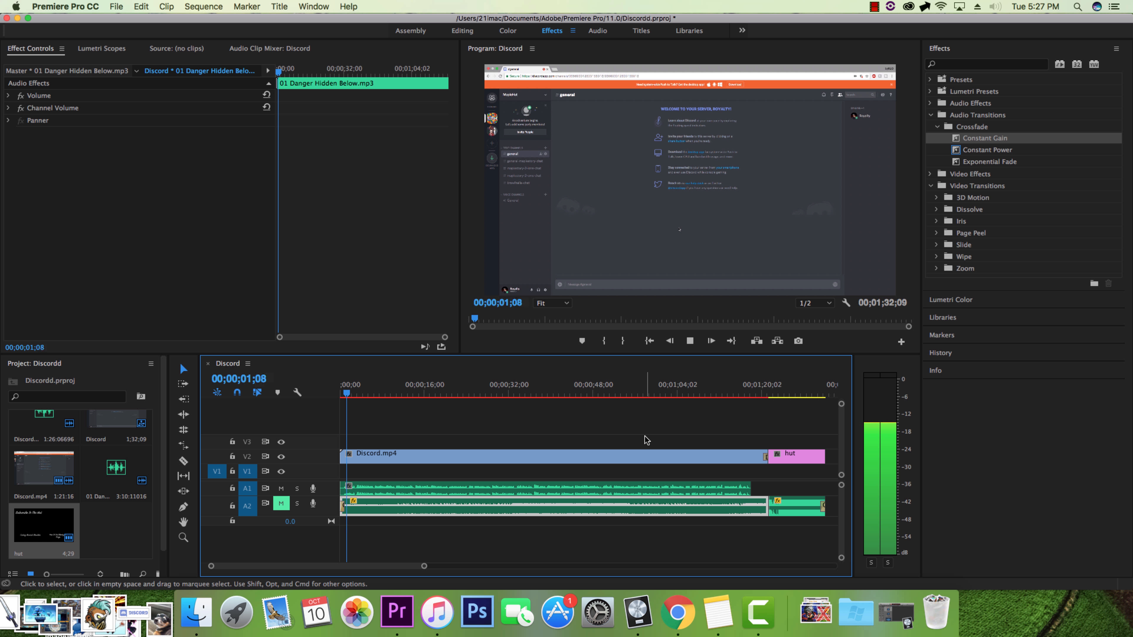
pyautogui.press('space')
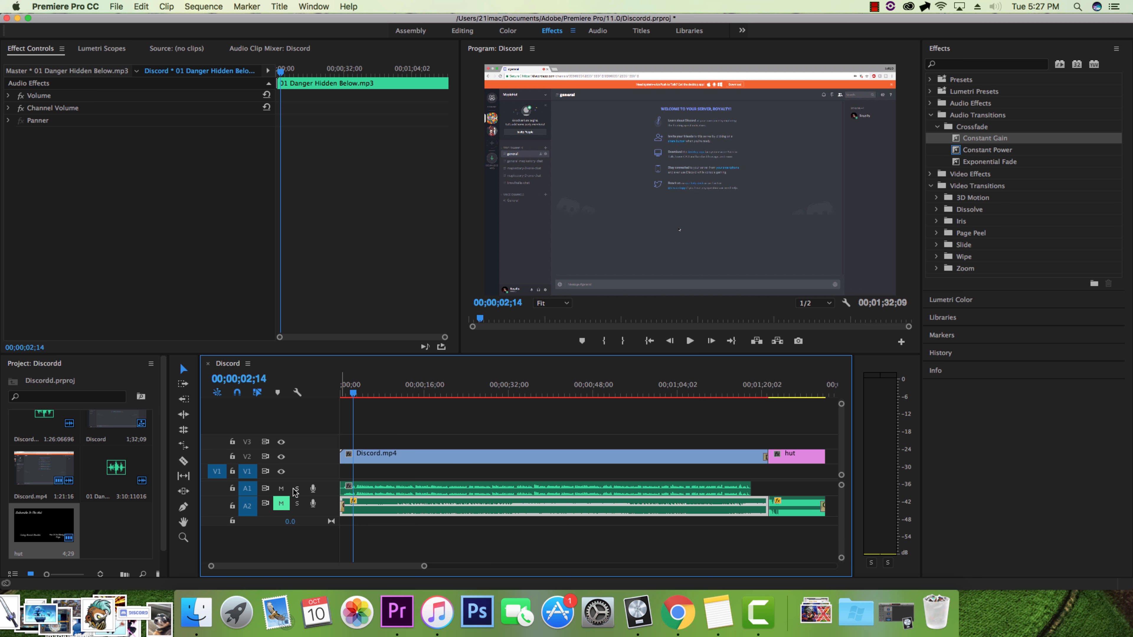
# Unmute track A2, play the sequence with A1 muted to hear the music alone, and unmute A1 before stopping
pyautogui.click(281, 503)
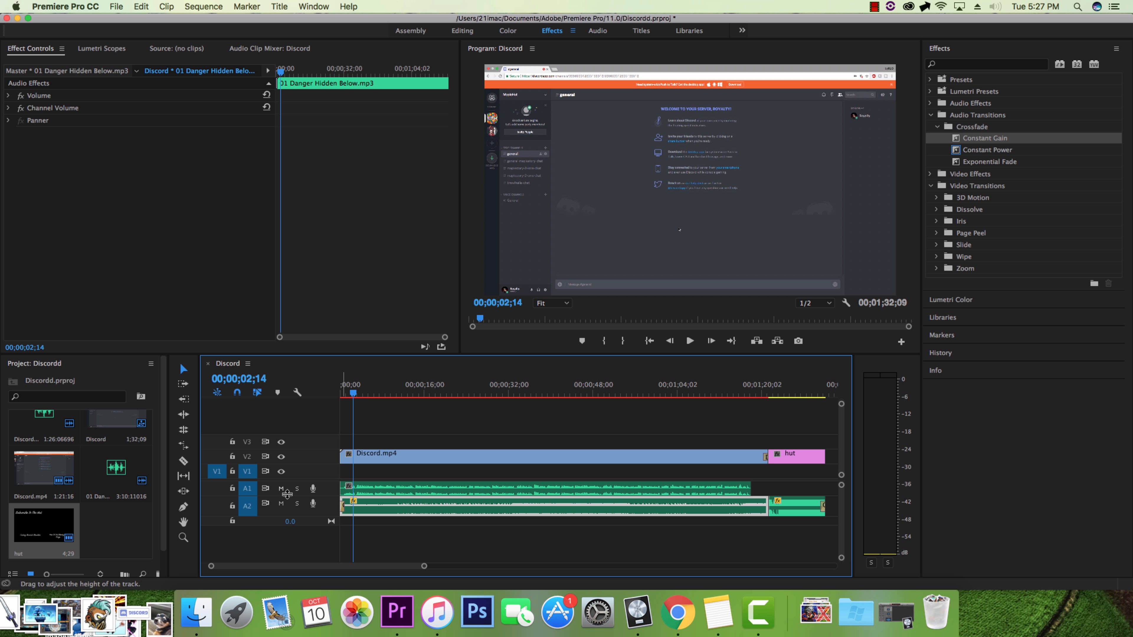
pyautogui.click(281, 488)
pyautogui.press('space')
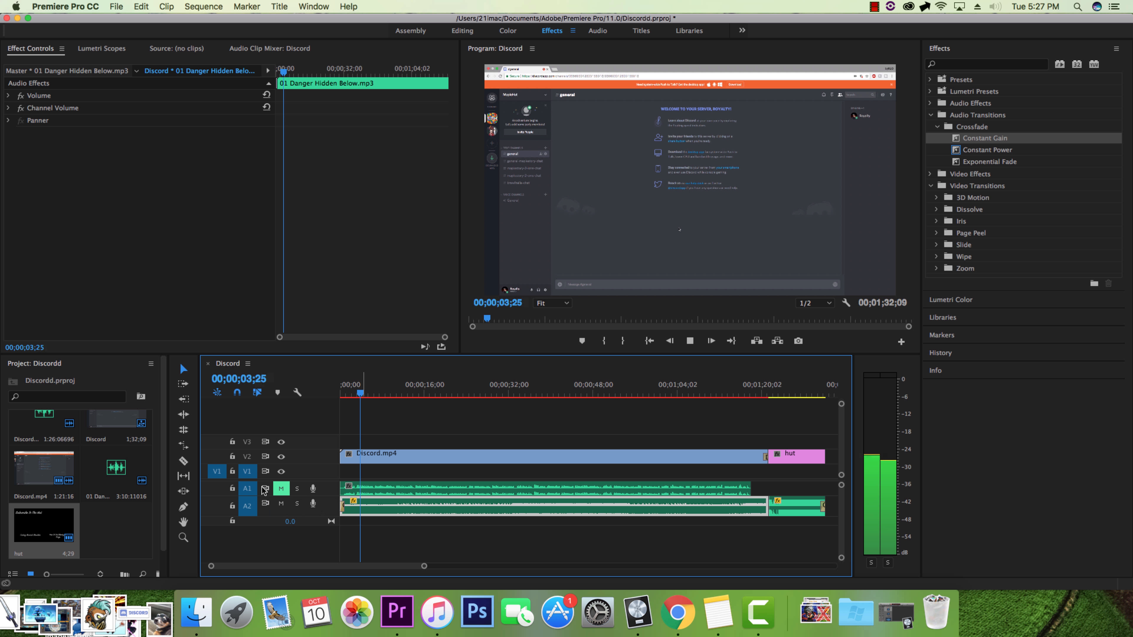
pyautogui.click(280, 488)
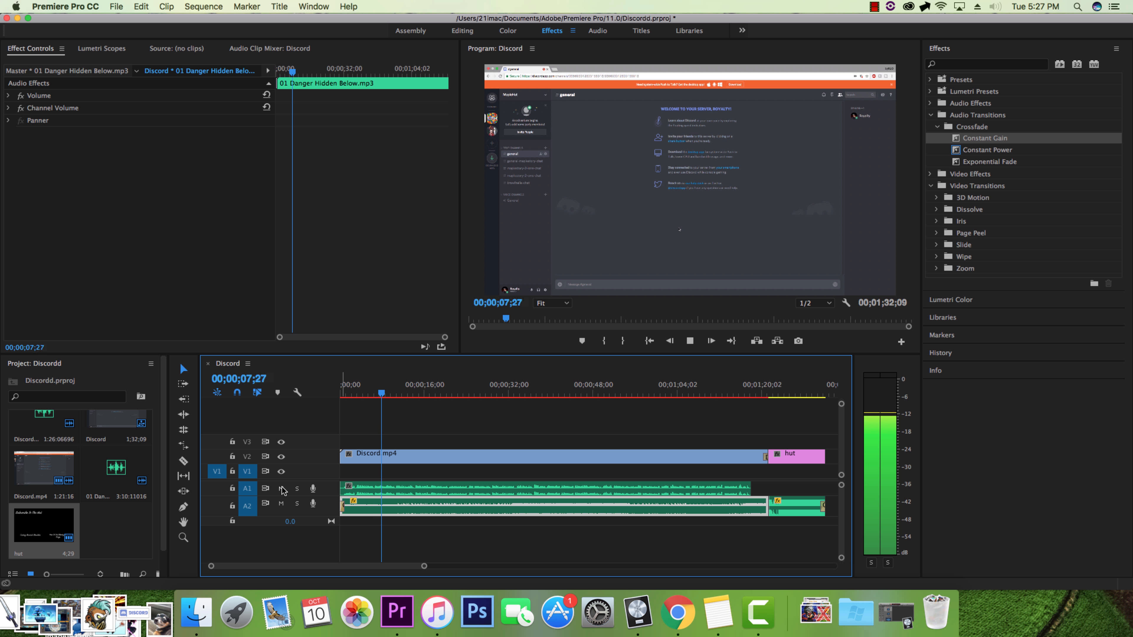
pyautogui.press('space')
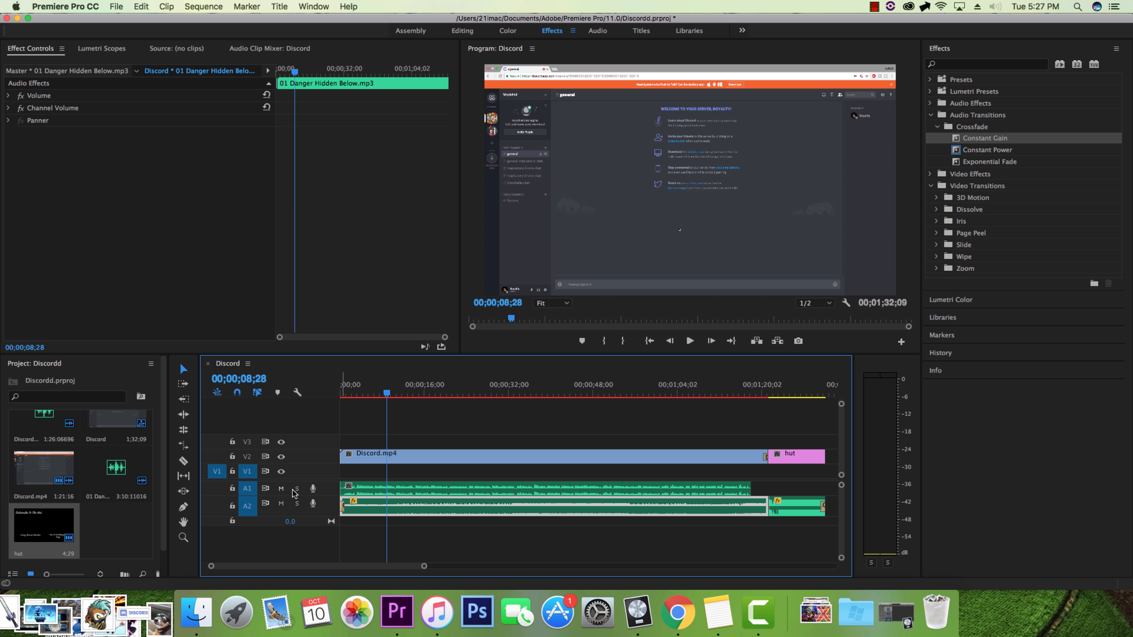
# Solo audio tracks A1 and A2 in turn during playback, clear the solo and stop playback
pyautogui.click(297, 489)
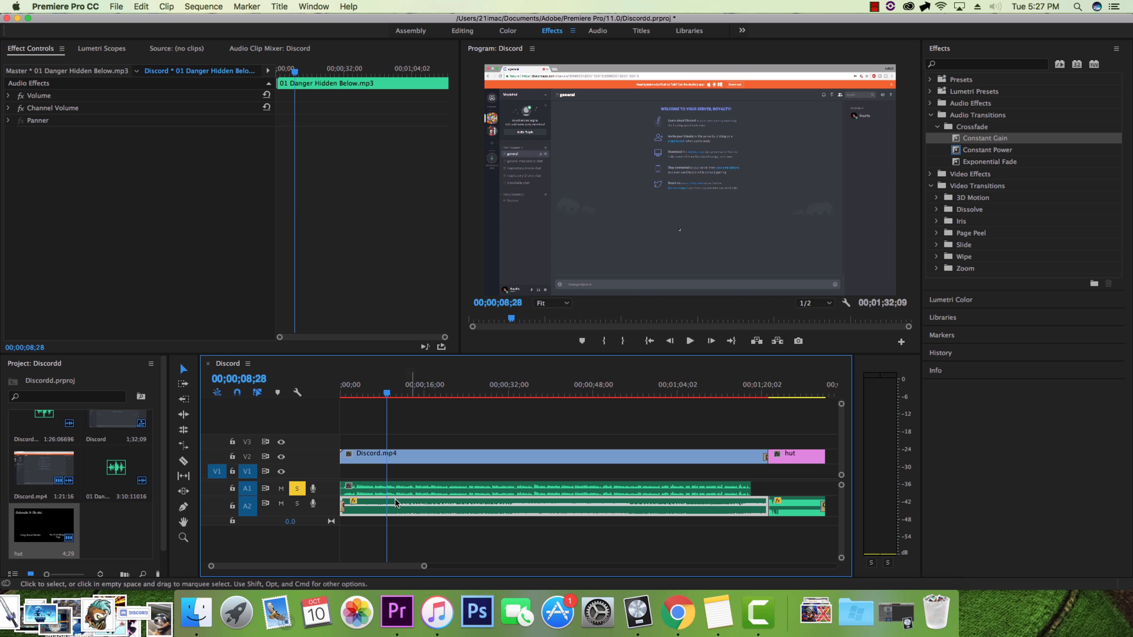
pyautogui.press('space')
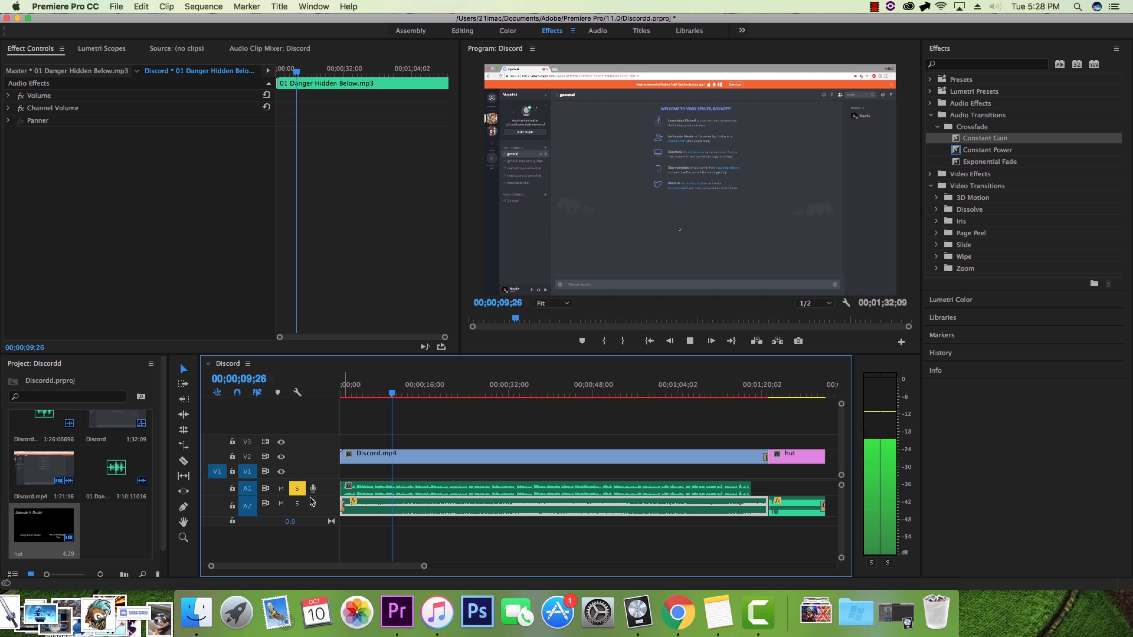
pyautogui.click(296, 503)
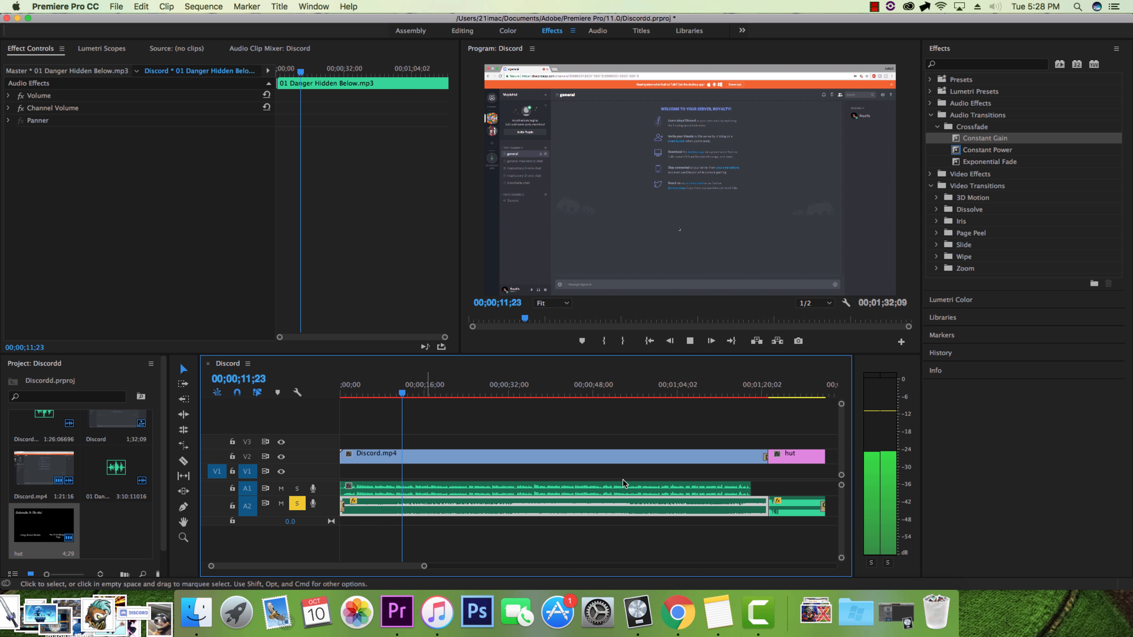
pyautogui.click(297, 504)
pyautogui.press('space')
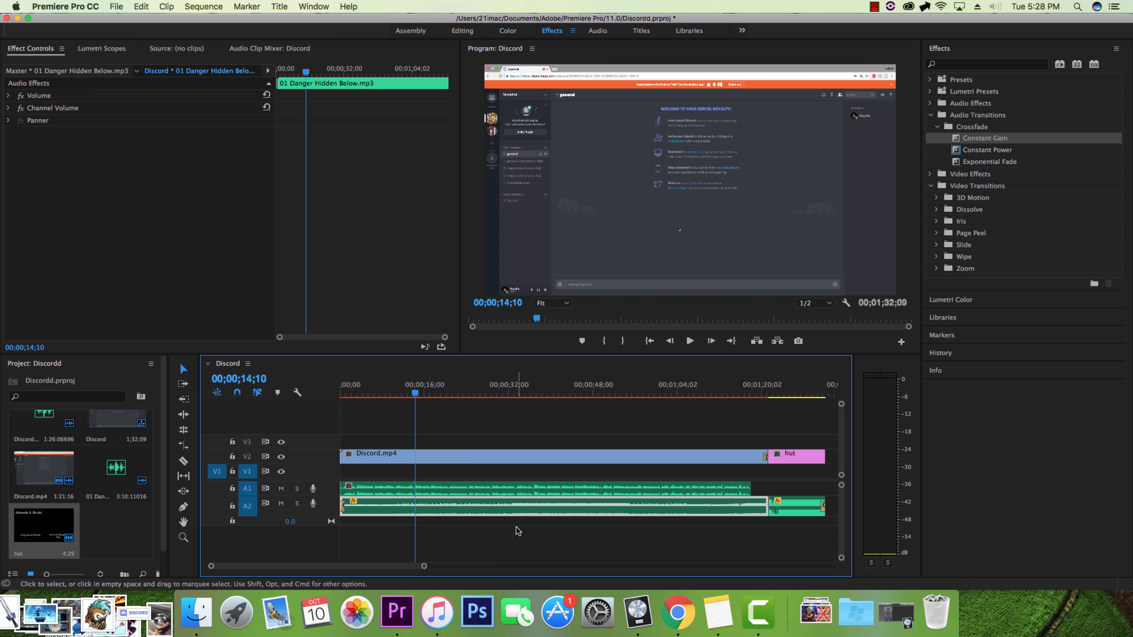
# Open the Audio Gain settings for the longer music clip on track A2 and accept an adjustment of 0 dB
pyautogui.click(540, 533)
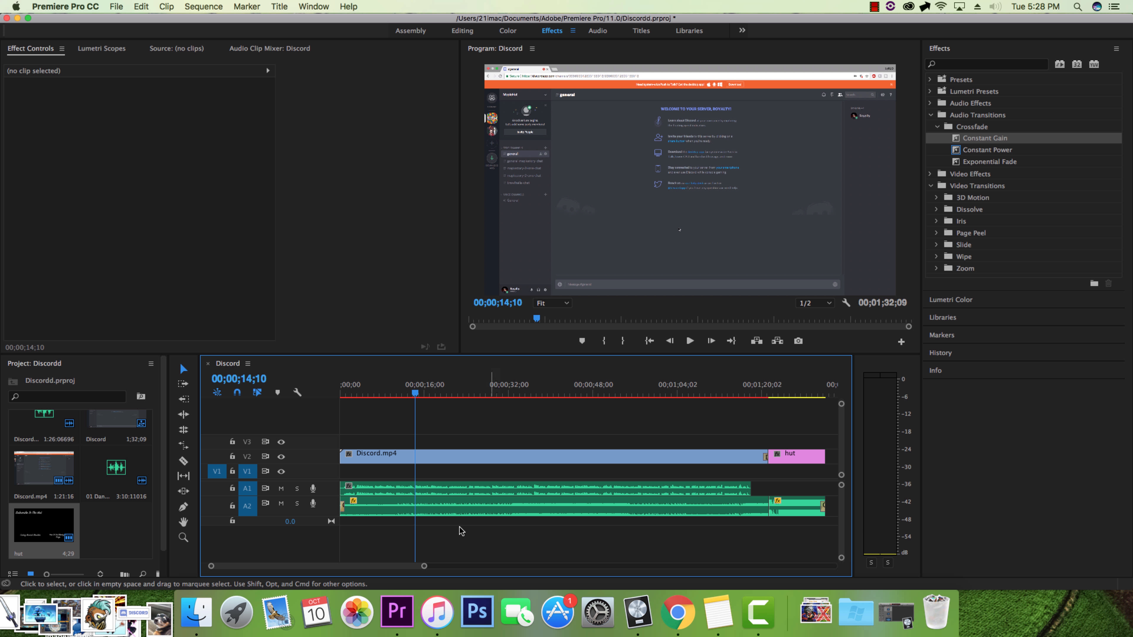
pyautogui.click(788, 507)
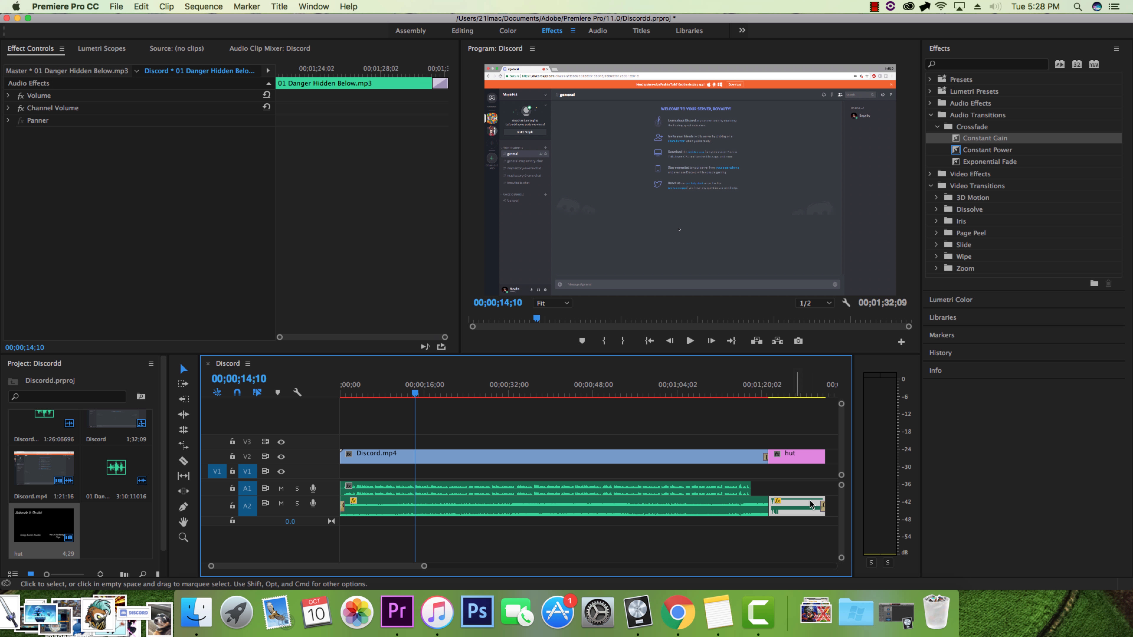
pyautogui.click(507, 503)
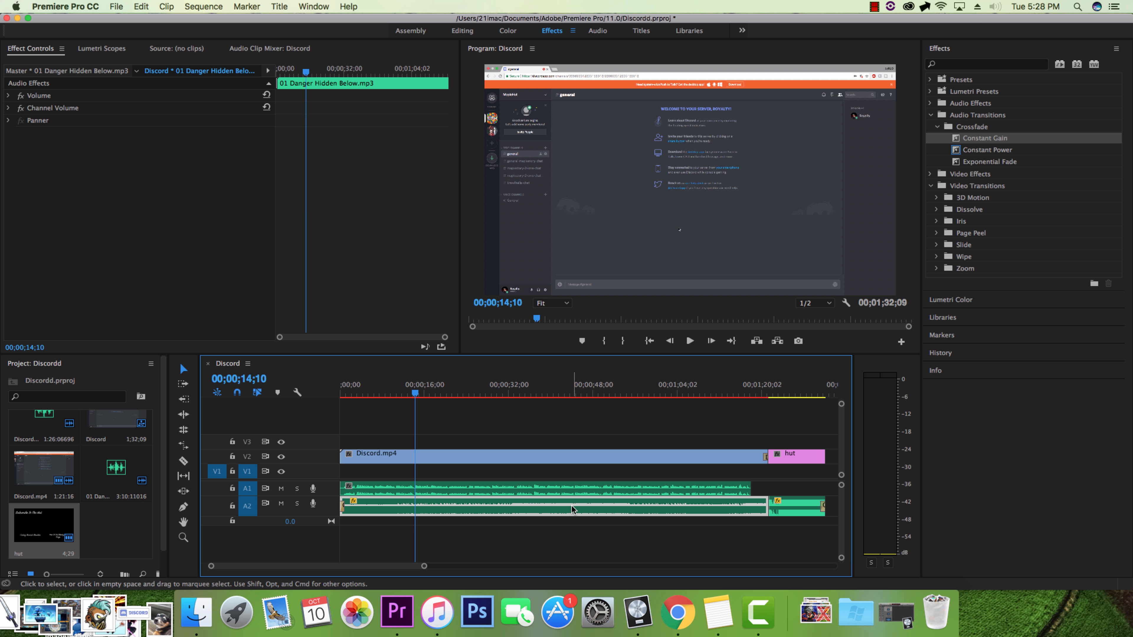
pyautogui.rightClick(453, 508)
pyautogui.click(491, 467)
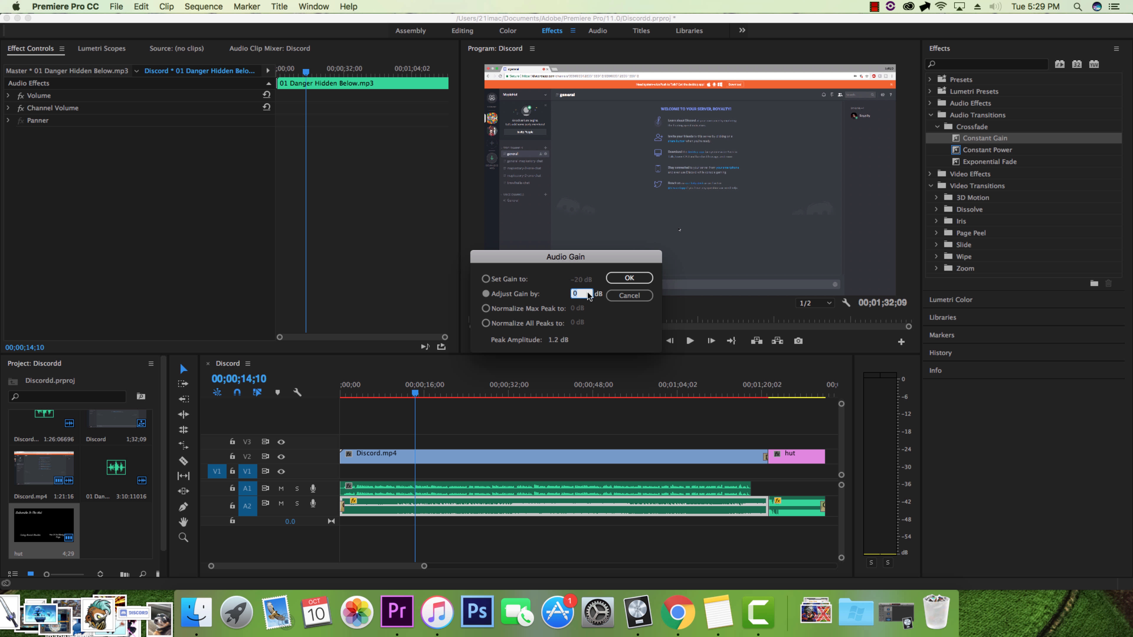
pyautogui.click(629, 278)
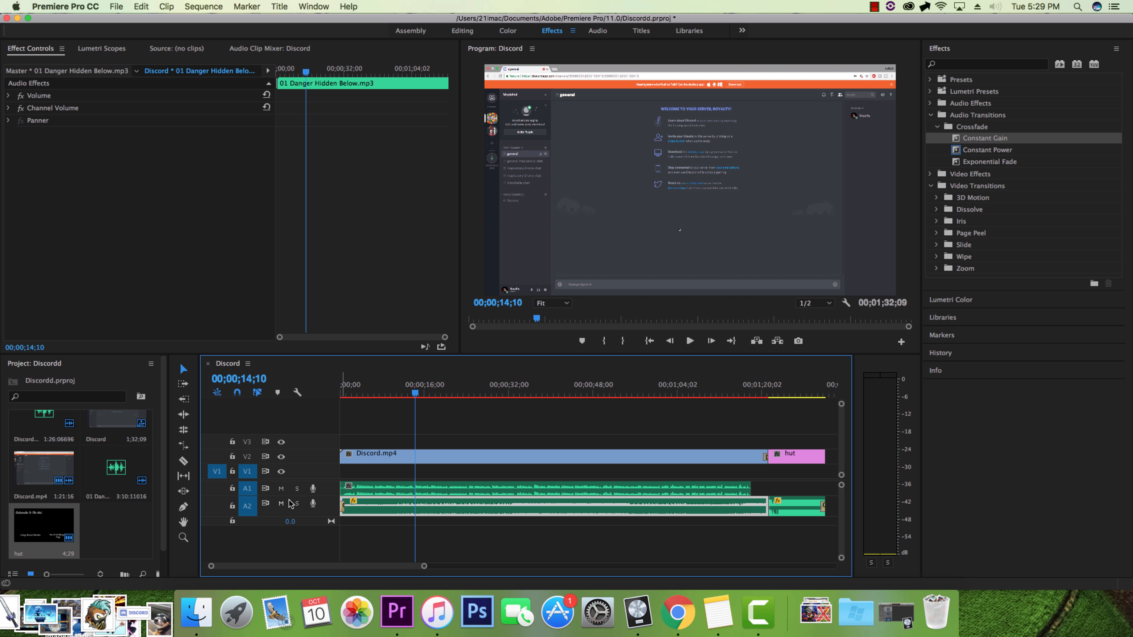
# Expand audio track A2, select its short end clip, and enlarge the audio area to show both music waveforms up to the sequence's end
pyautogui.doubleClick(298, 508)
pyautogui.scroll(10, 323, 507)
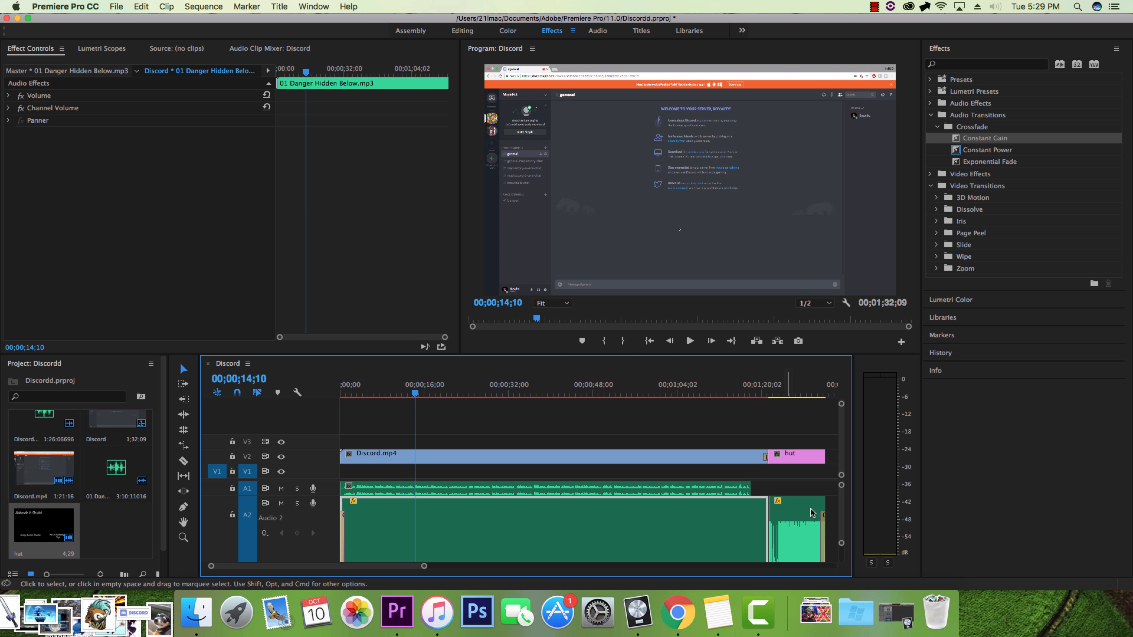
pyautogui.scroll(-3, 817, 496)
pyautogui.scroll(-5, 814, 490)
pyautogui.click(785, 512)
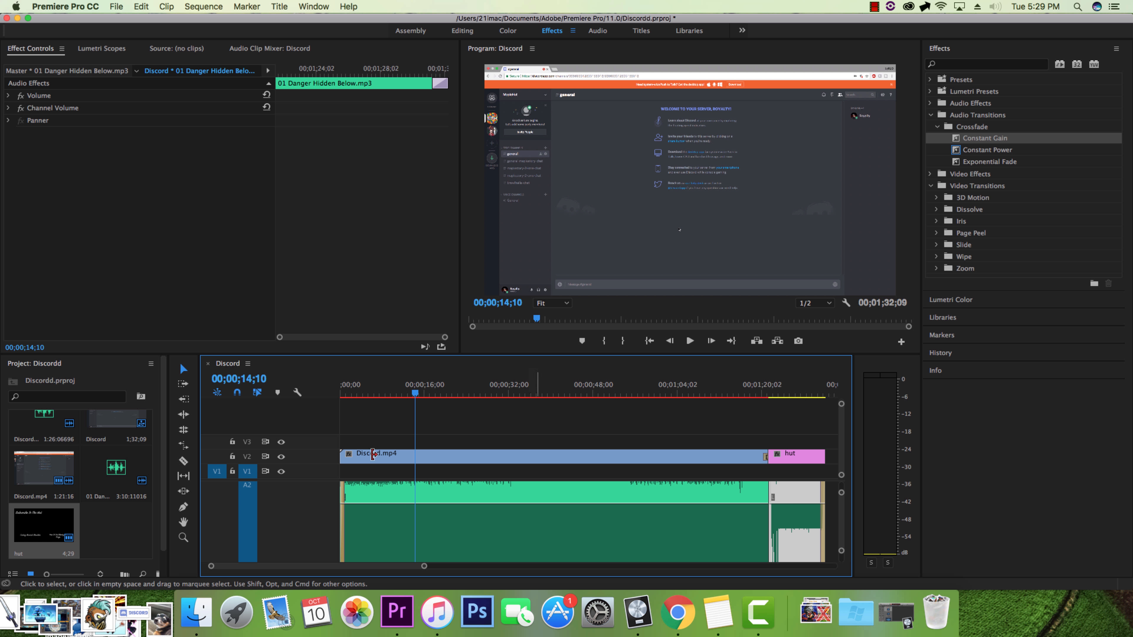
pyautogui.scroll(-3, 287, 513)
pyautogui.scroll(-2, 285, 512)
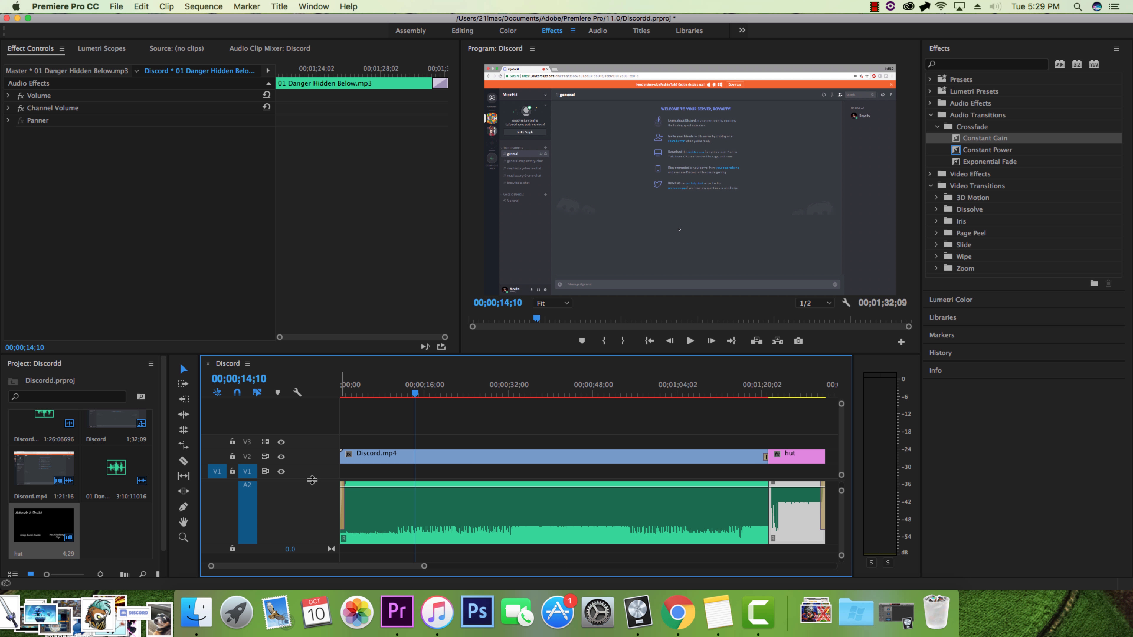
pyautogui.moveTo(312, 479); pyautogui.dragTo(380, 454)
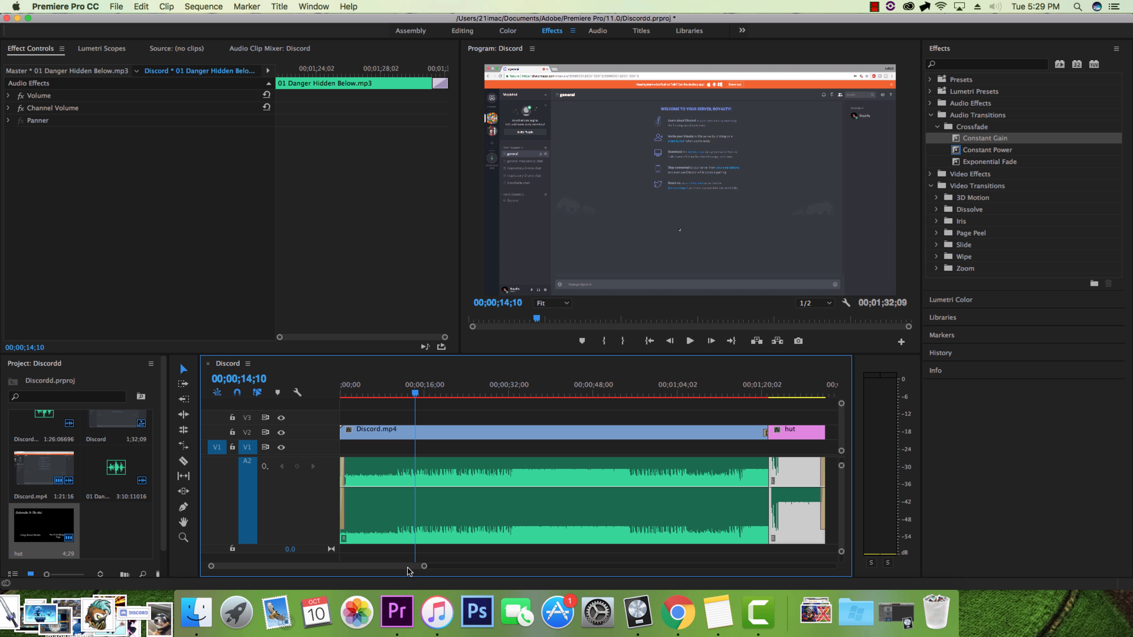
pyautogui.scroll(-5, 508, 472)
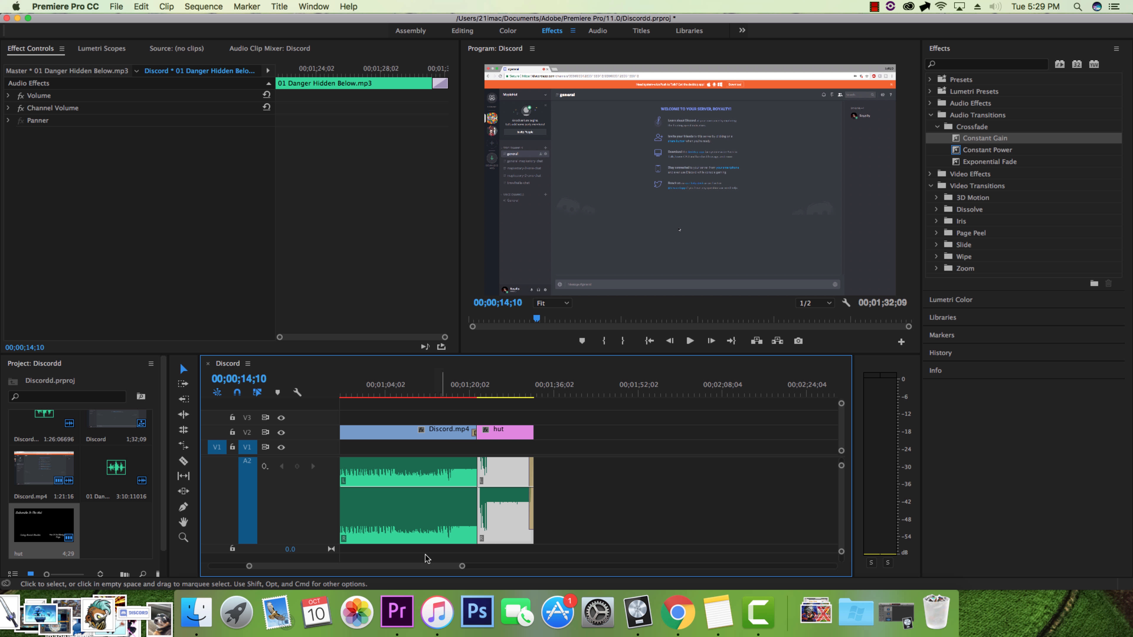
# Select the longer A2 music clip and then the Discord.mp4 clip on V2, and hide video track V2's output
pyautogui.scroll(5, 508, 508)
pyautogui.click(538, 511)
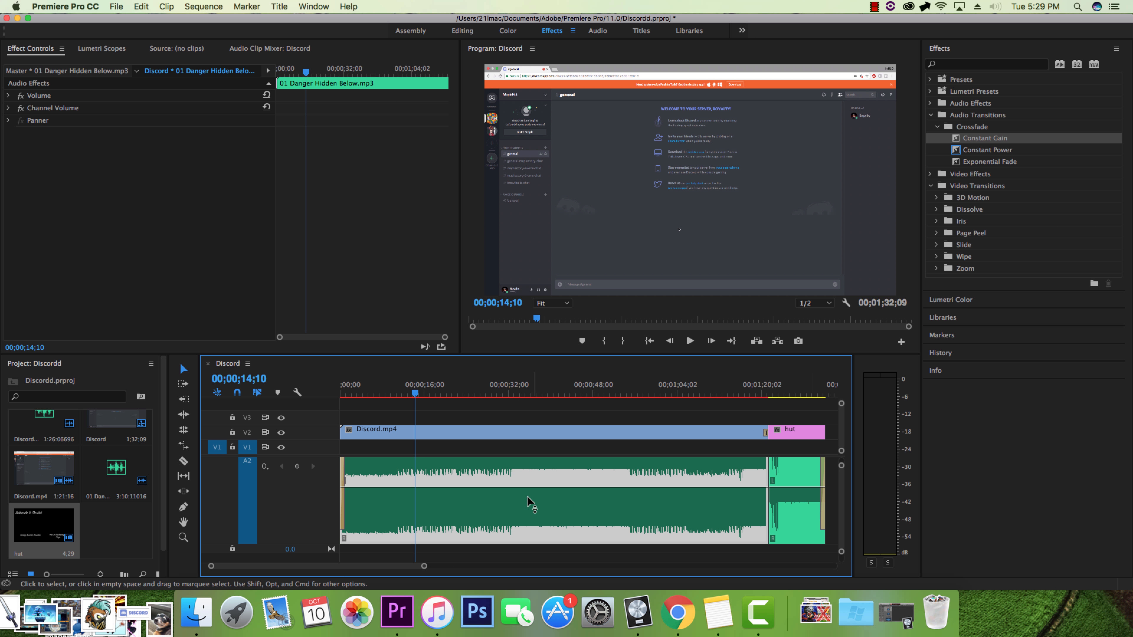
pyautogui.click(461, 433)
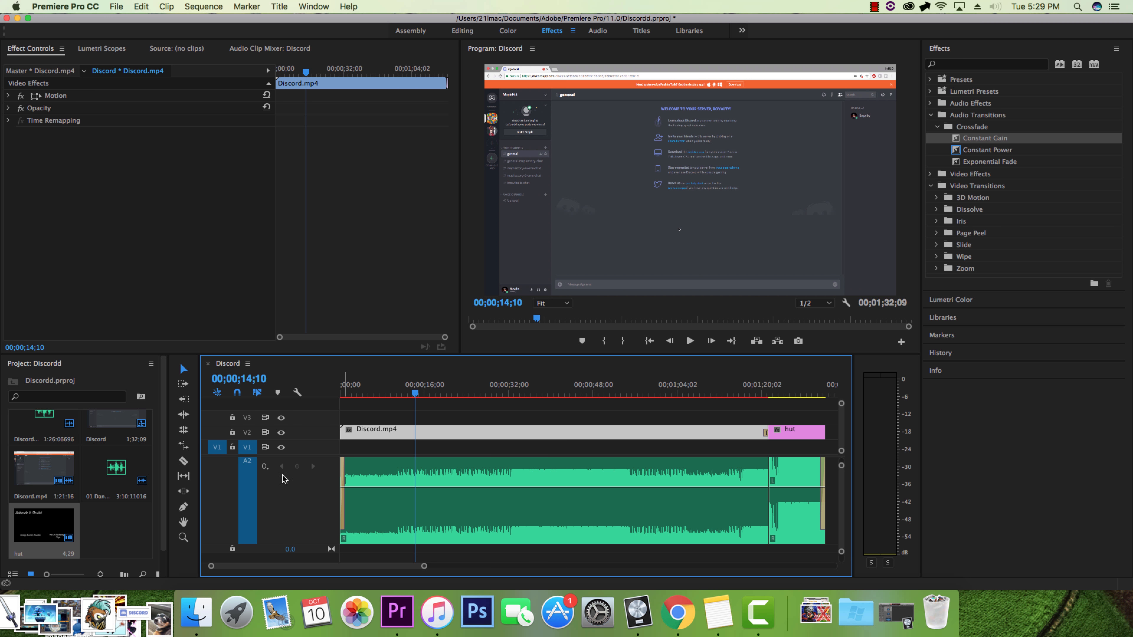
pyautogui.scroll(1, 297, 466)
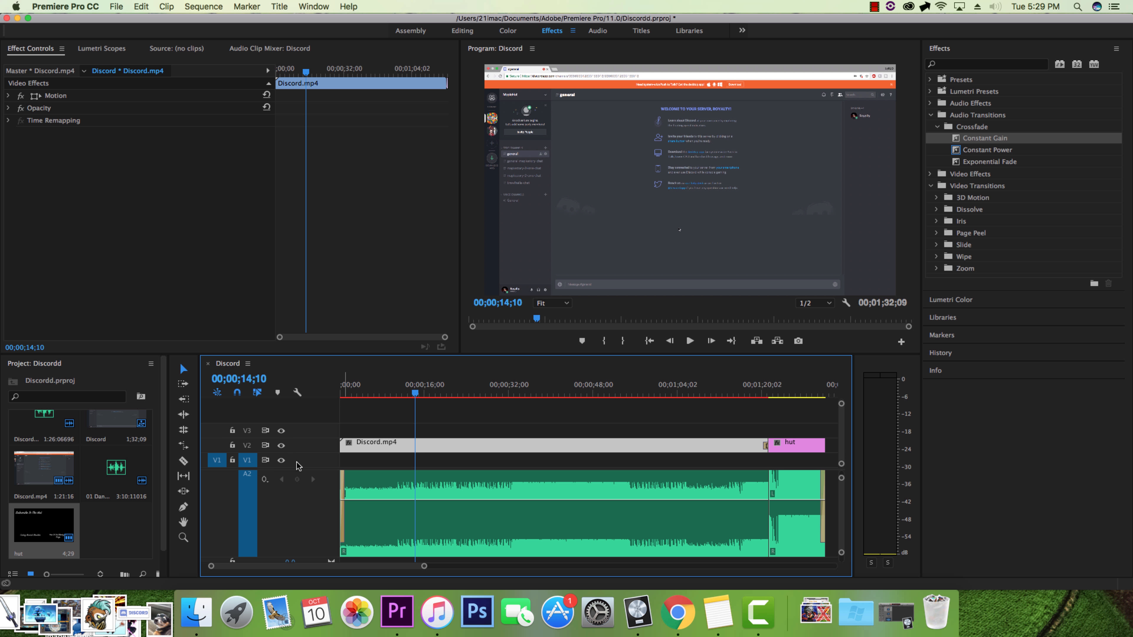
pyautogui.click(280, 445)
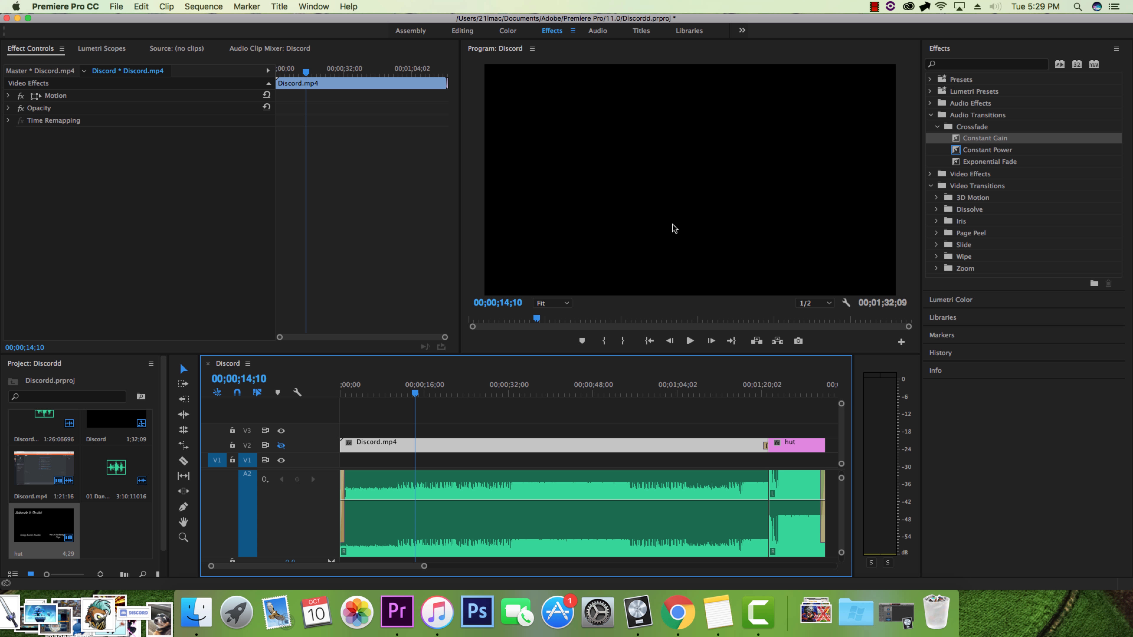
pyautogui.click(472, 461)
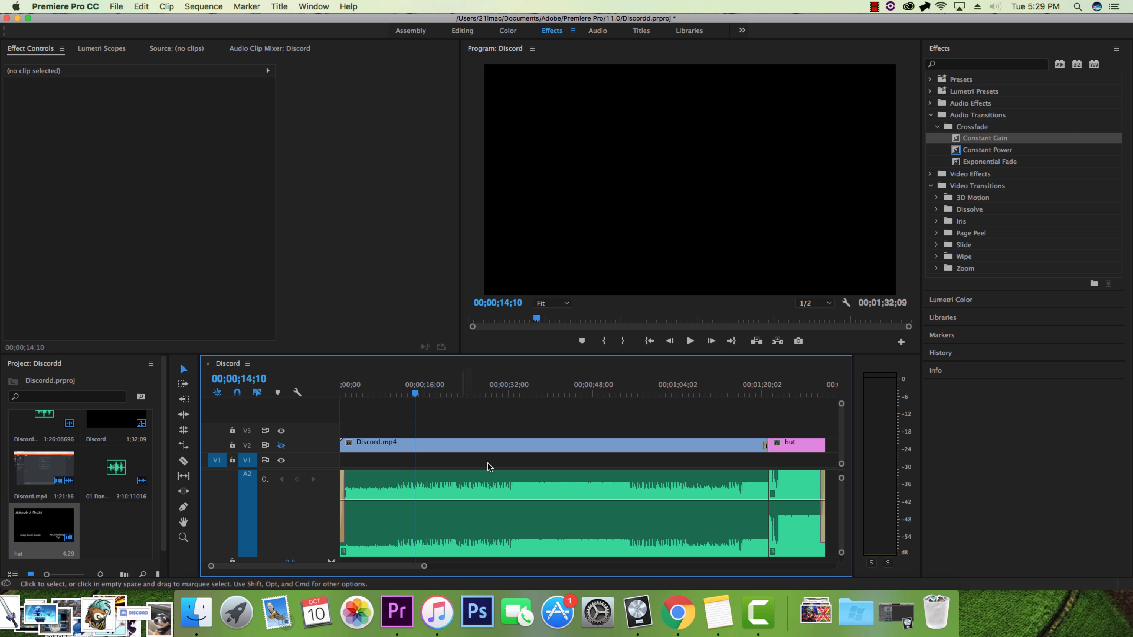
pyautogui.click(465, 450)
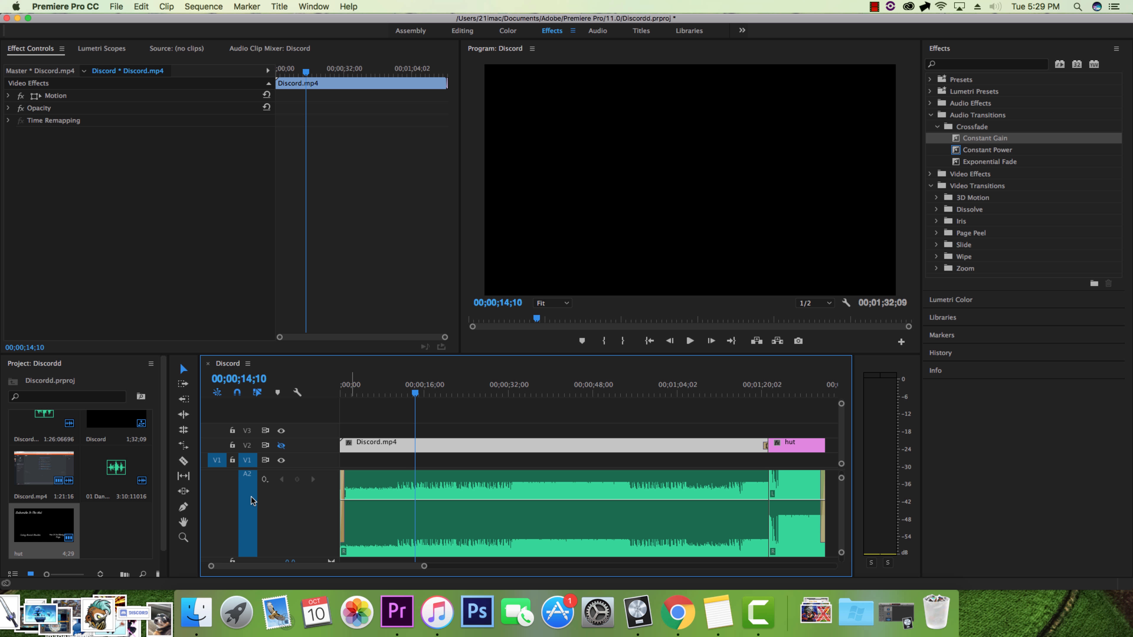
pyautogui.click(488, 435)
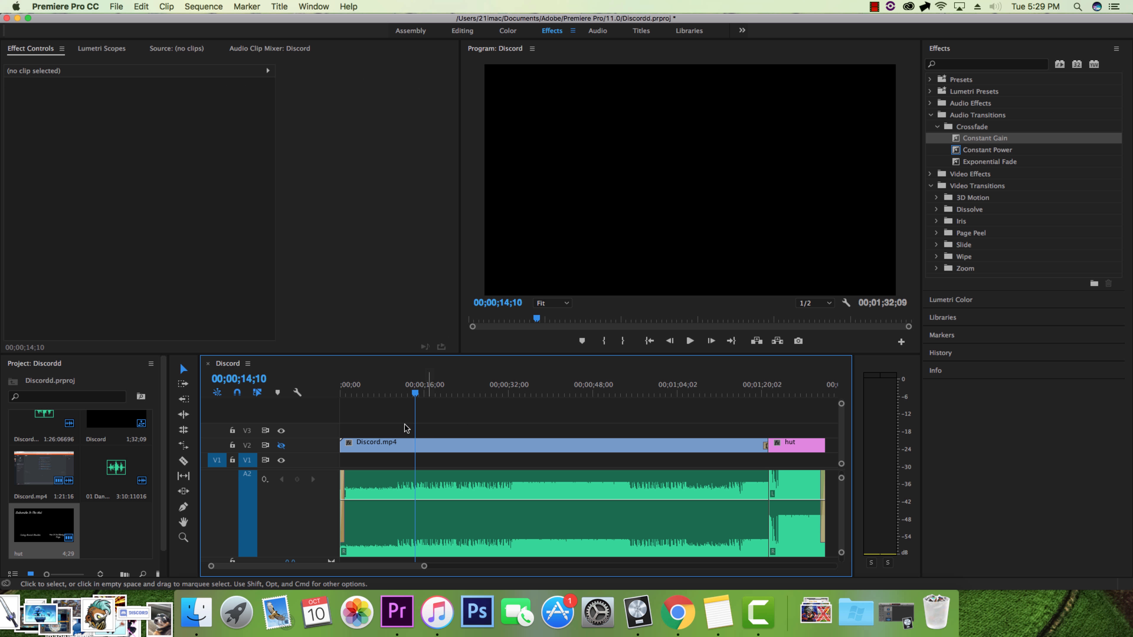
pyautogui.moveTo(440, 430); pyautogui.dragTo(406, 432)
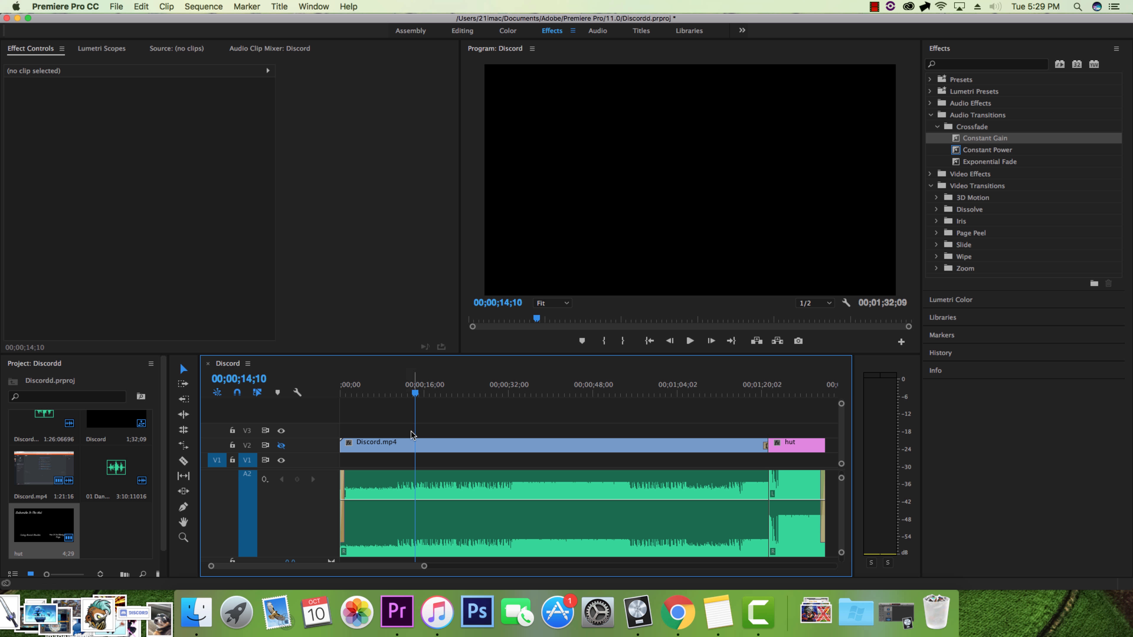